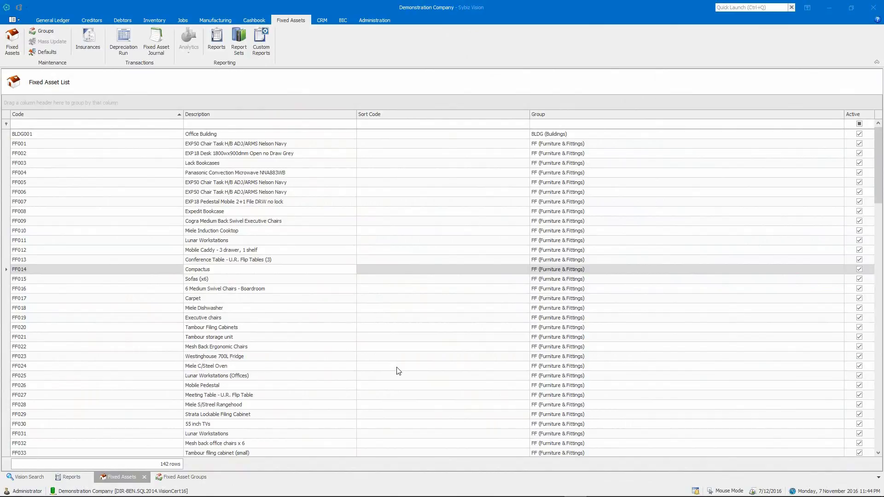
# - Review the financial details and company history of fixed asset FF014 (Compactus), closing the enquiry at the end
pyautogui.click(341, 272)
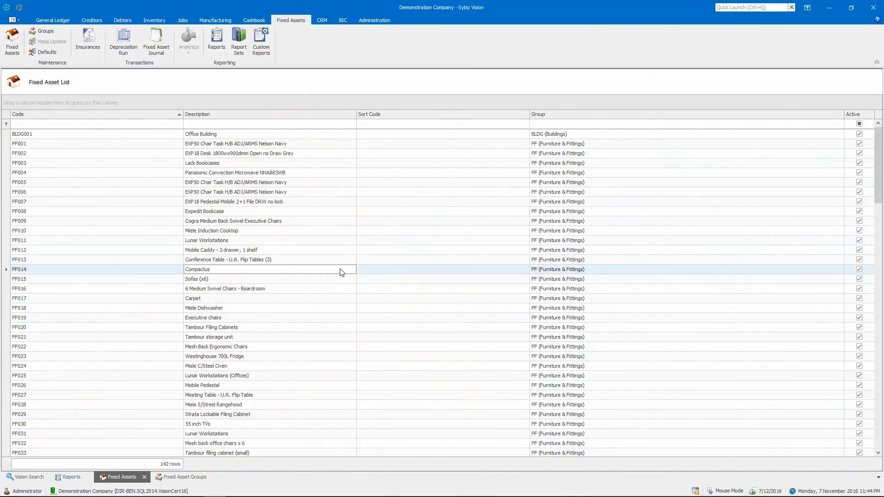
pyautogui.doubleClick(341, 272)
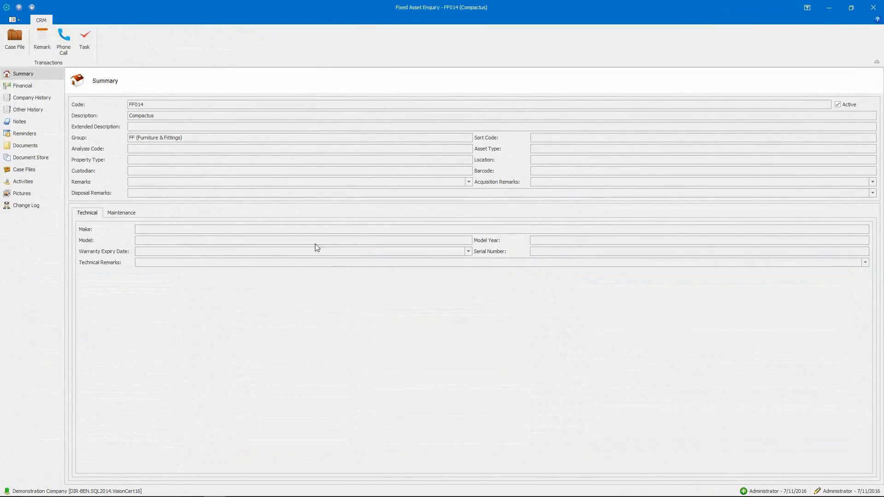
pyautogui.click(44, 91)
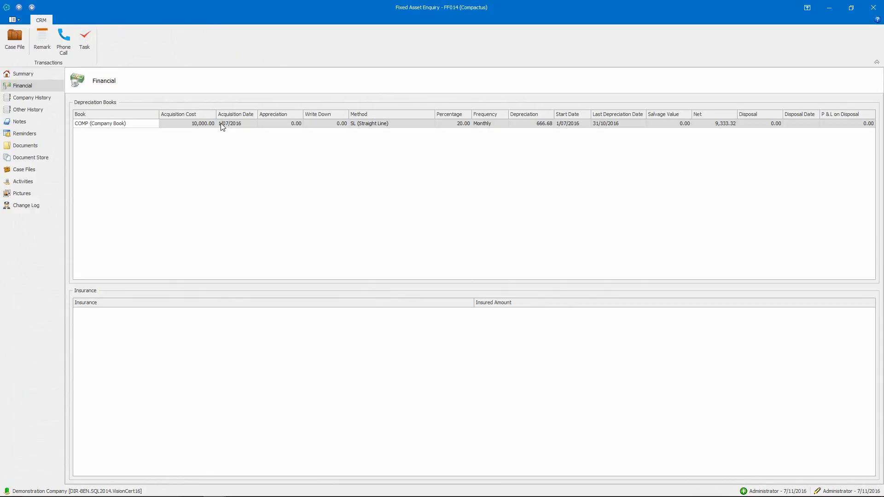
pyautogui.click(35, 101)
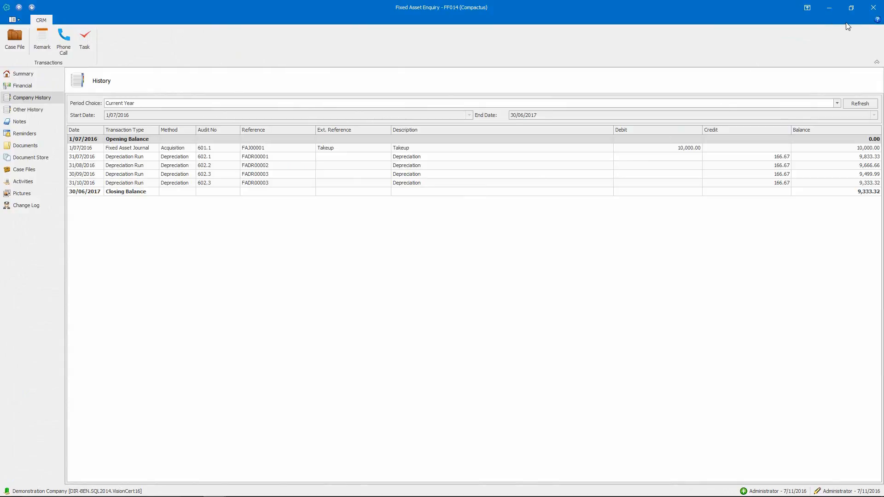
pyautogui.click(875, 8)
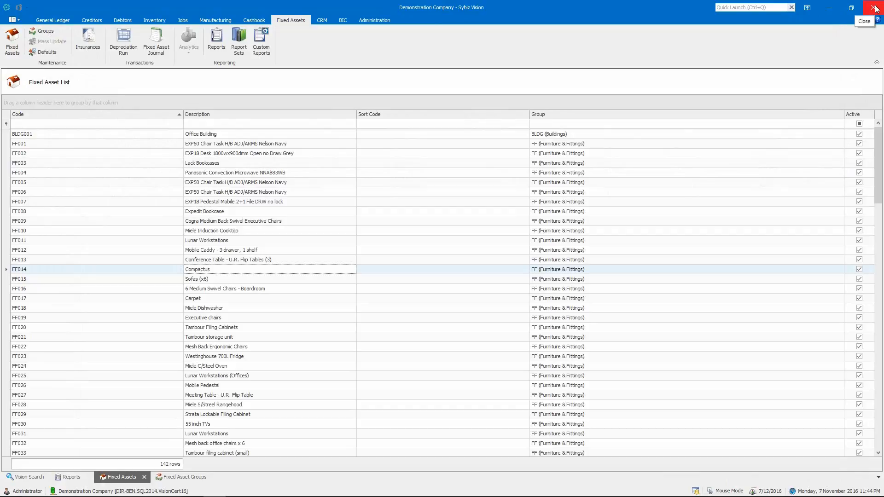
# - Start a new fixed asset journal with the description "Disposal"
pyautogui.click(156, 49)
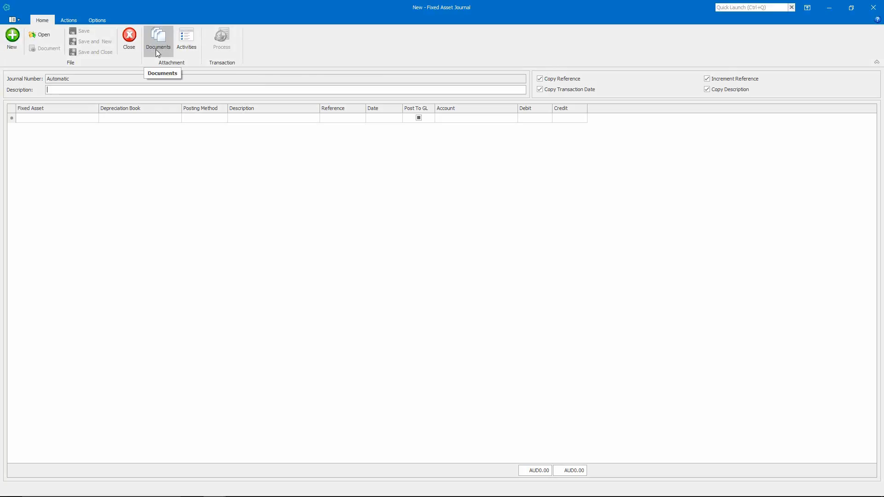
pyautogui.write('Dis')
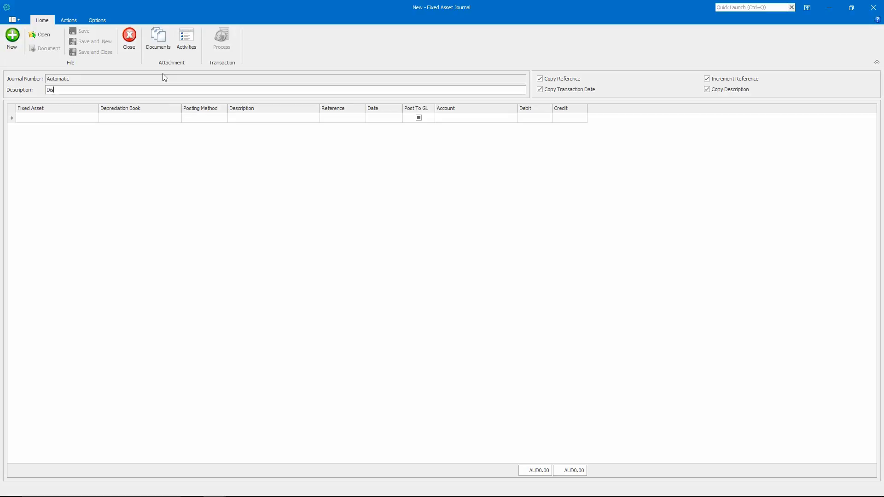
pyautogui.write('posal')
pyautogui.press('Tab')
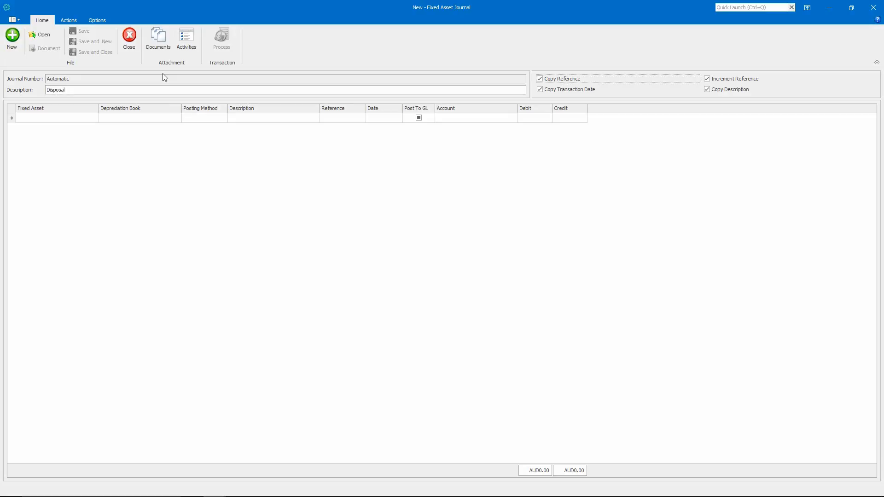
# - Add a journal line for asset FF014 (Compactus) using the COMP (Company Book) depreciation book
pyautogui.click(65, 121)
pyautogui.click(94, 121)
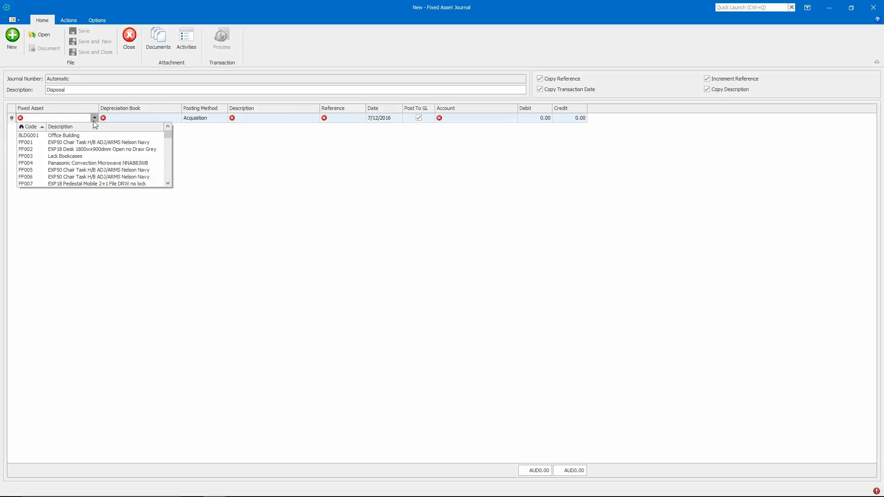
pyautogui.scroll(-2, 169, 174)
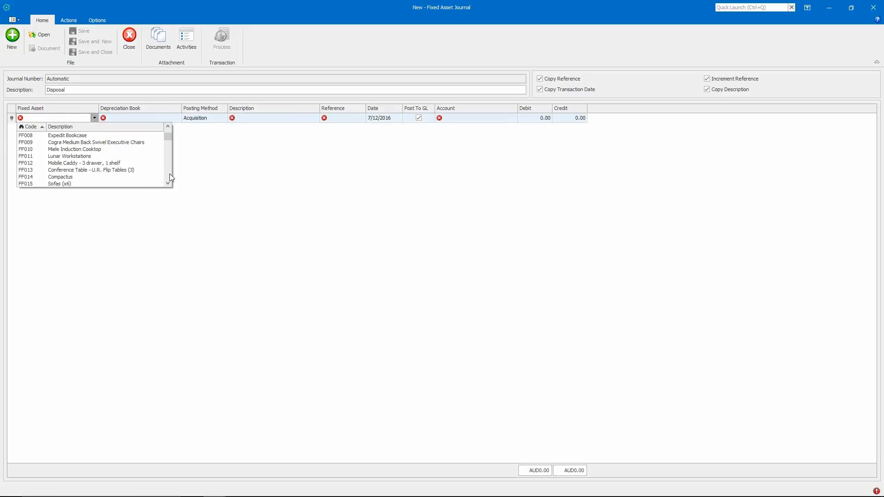
pyautogui.click(133, 177)
pyautogui.press('Tab')
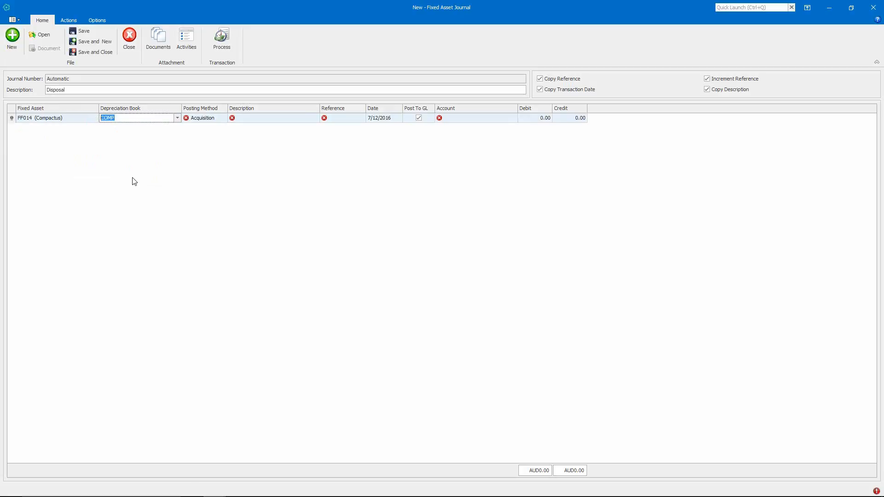
pyautogui.click(176, 118)
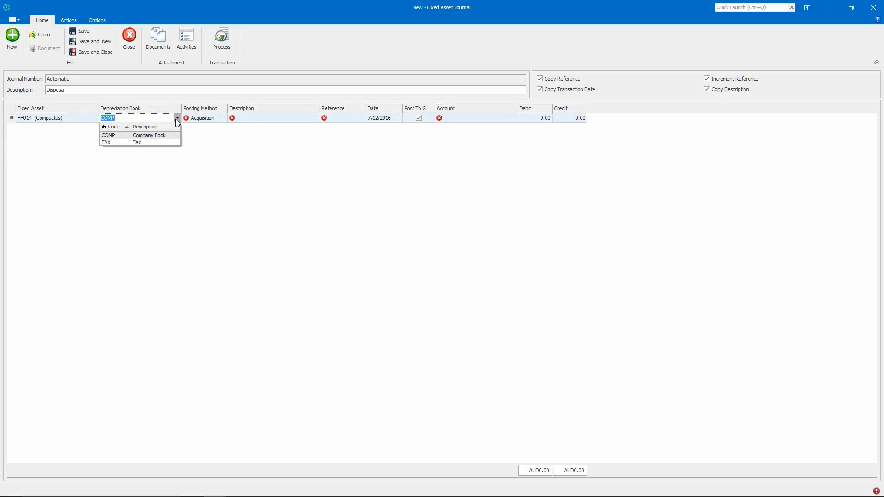
pyautogui.click(177, 118)
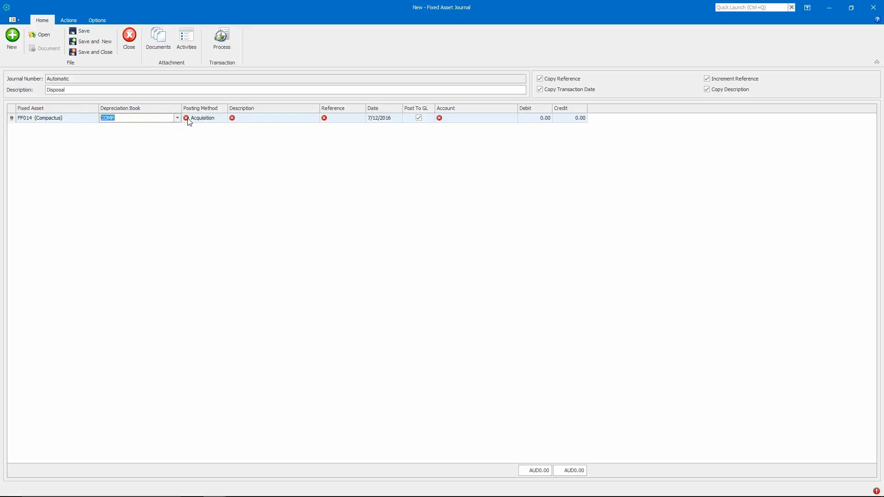
# - Set the line's posting method to Disposal and enter 1 as both its description and its reference
pyautogui.click(224, 123)
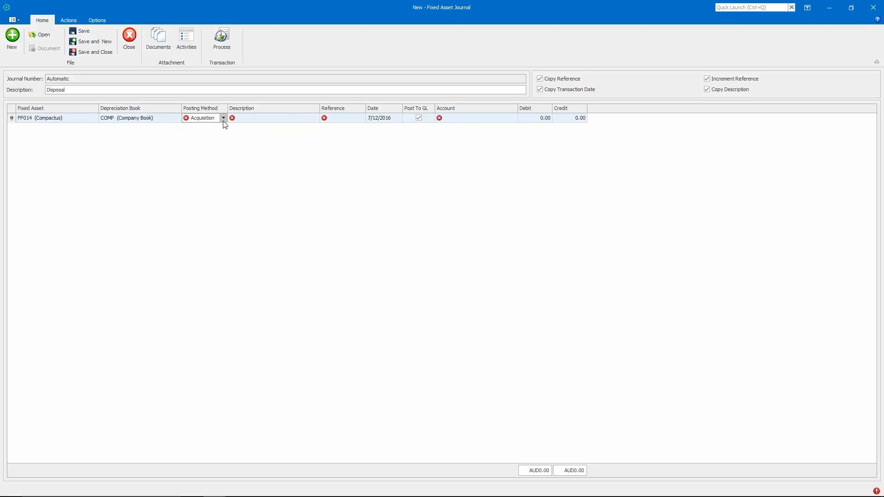
pyautogui.click(224, 121)
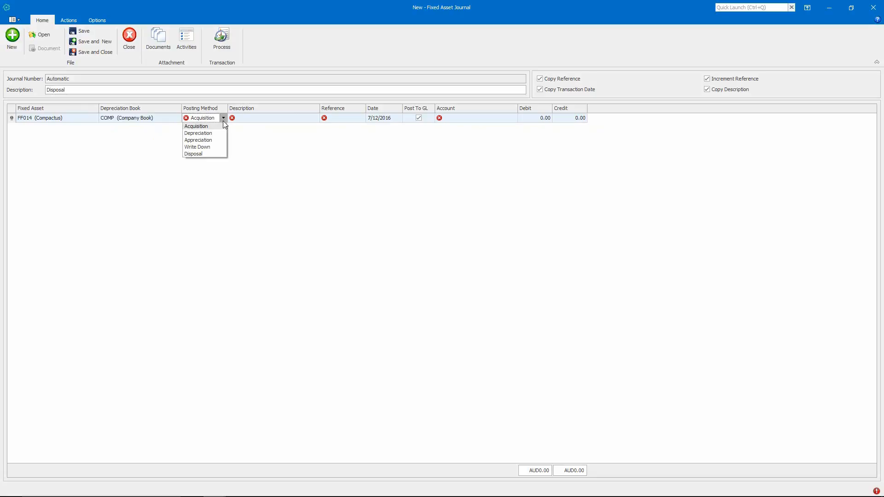
pyautogui.click(219, 155)
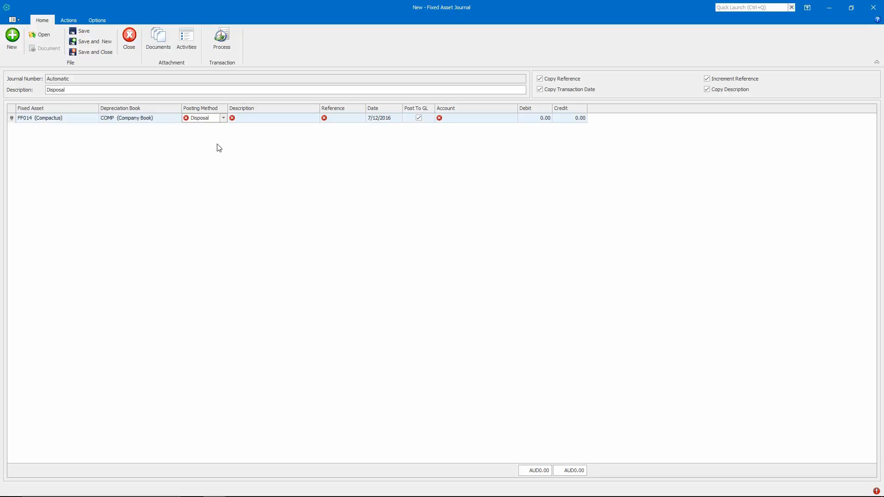
pyautogui.click(243, 121)
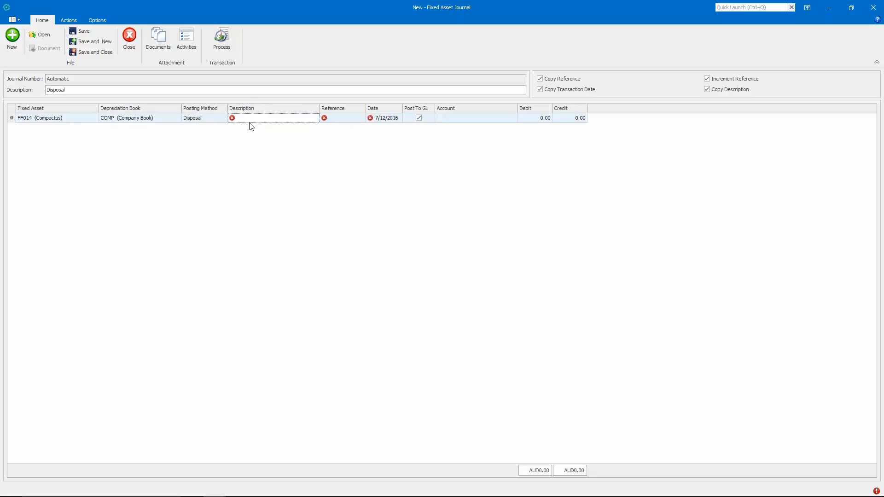
pyautogui.write('1')
pyautogui.click(335, 120)
pyautogui.write('1')
pyautogui.press('Tab')
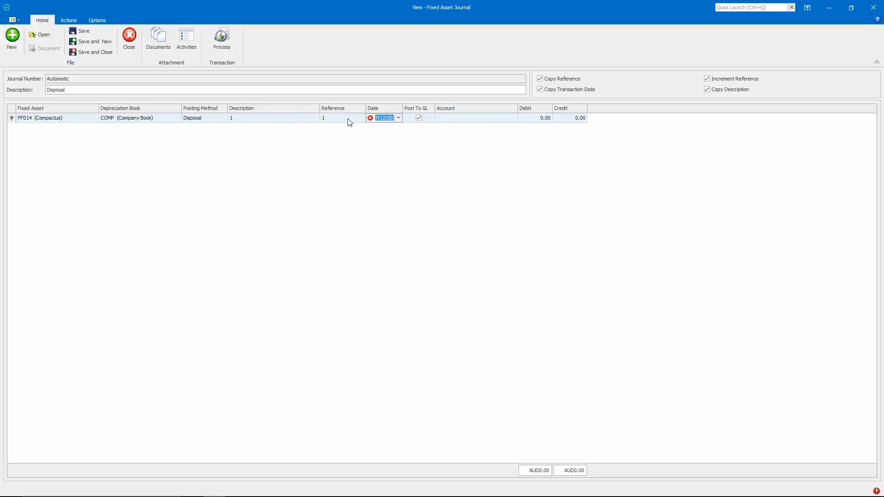
# - Close the unfinished disposal journal and save its changes
pyautogui.moveTo(371, 120)
pyautogui.click(133, 43)
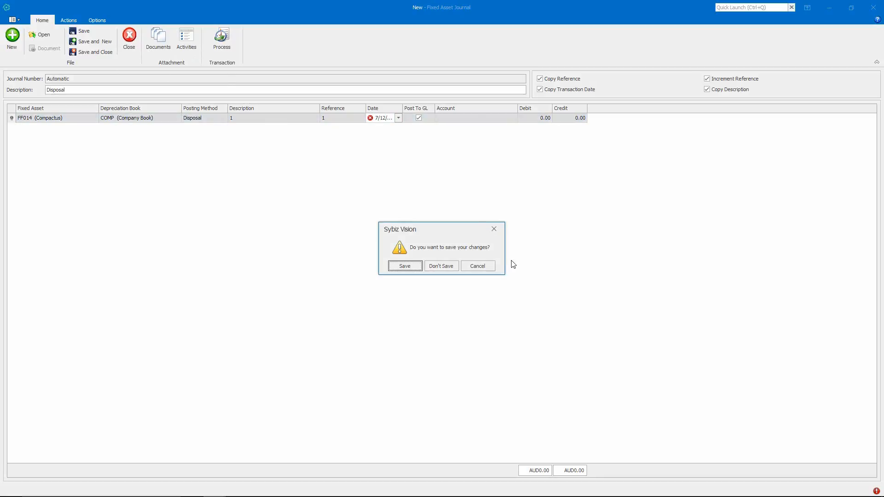
pyautogui.click(395, 269)
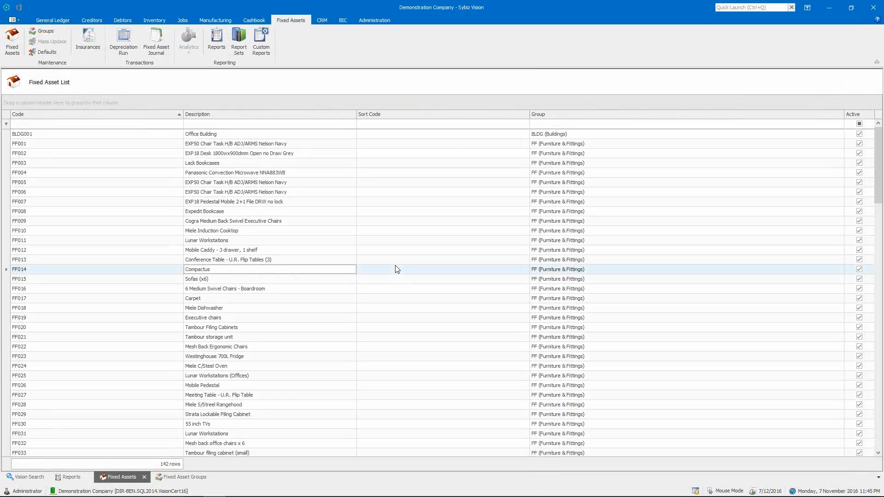
# - Start a depreciation run for the COMP (Company Book) book with depreciation to 30/11/2016
pyautogui.click(127, 50)
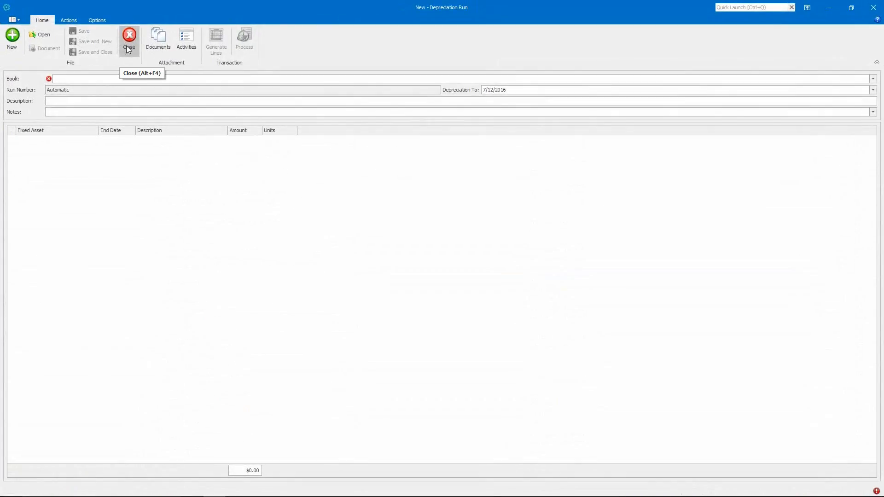
pyautogui.click(873, 80)
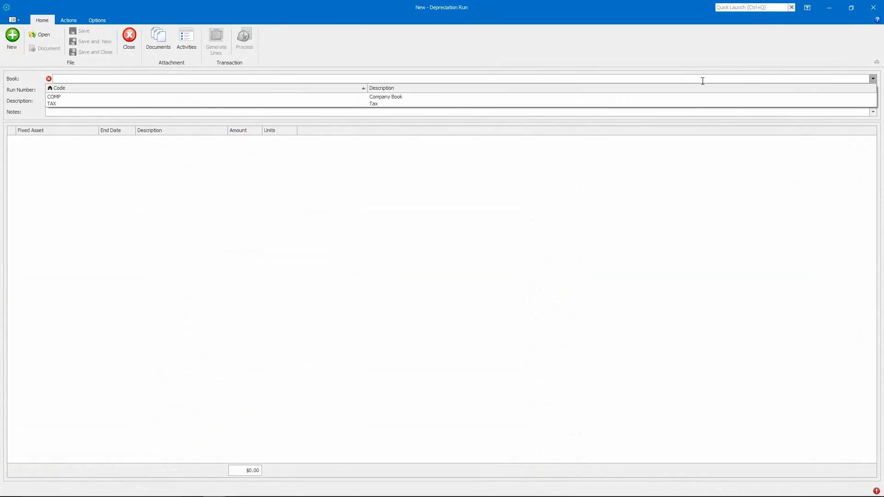
pyautogui.click(689, 100)
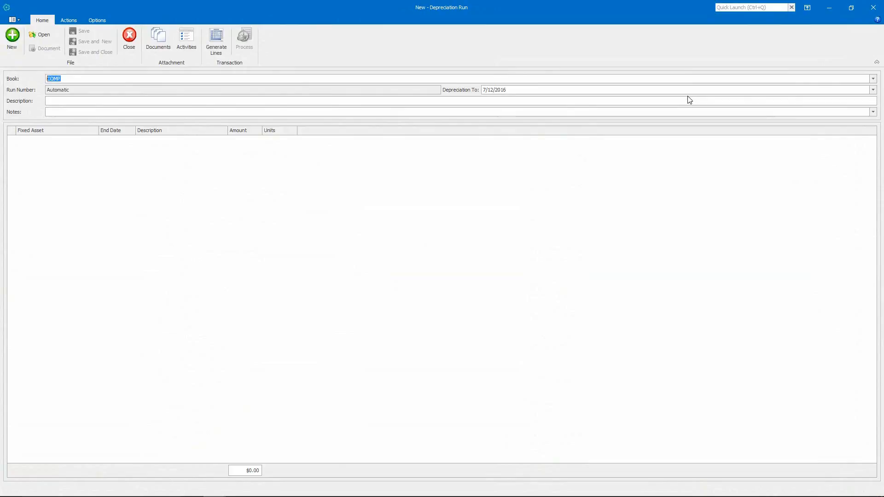
pyautogui.click(873, 90)
pyautogui.click(525, 141)
# - Generate the depreciation lines, process the run and dismiss its general ledger postings
pyautogui.click(219, 52)
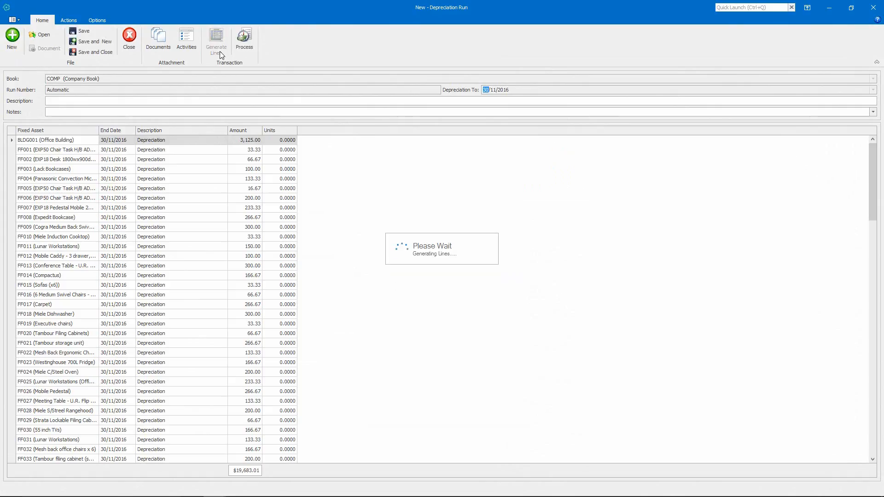
pyautogui.click(245, 43)
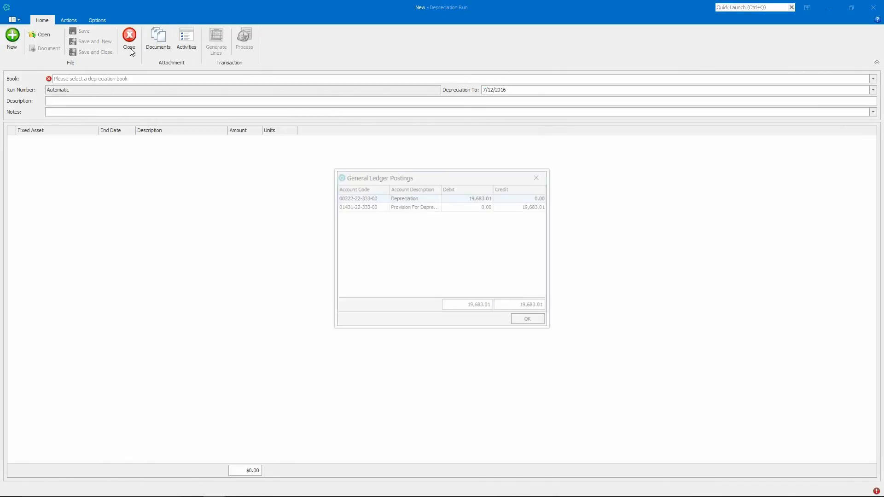
pyautogui.click(522, 319)
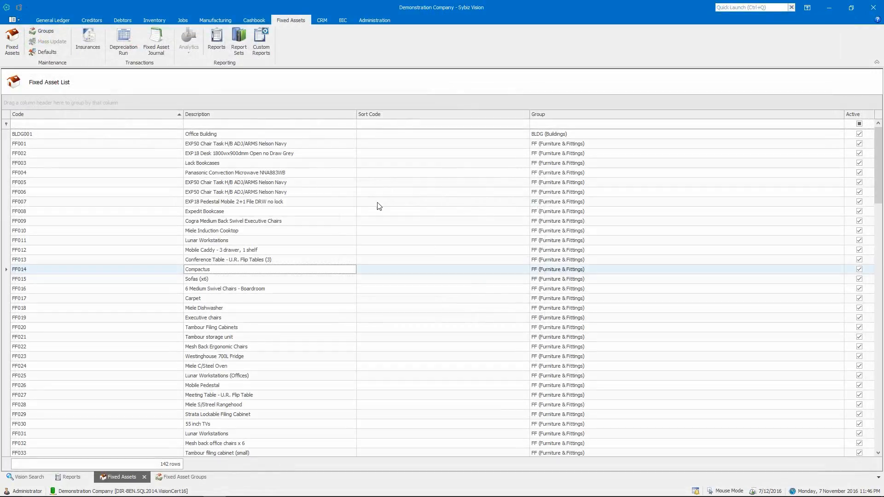
# - Reopen the saved fixed asset journal described as "Disposal"
pyautogui.click(151, 49)
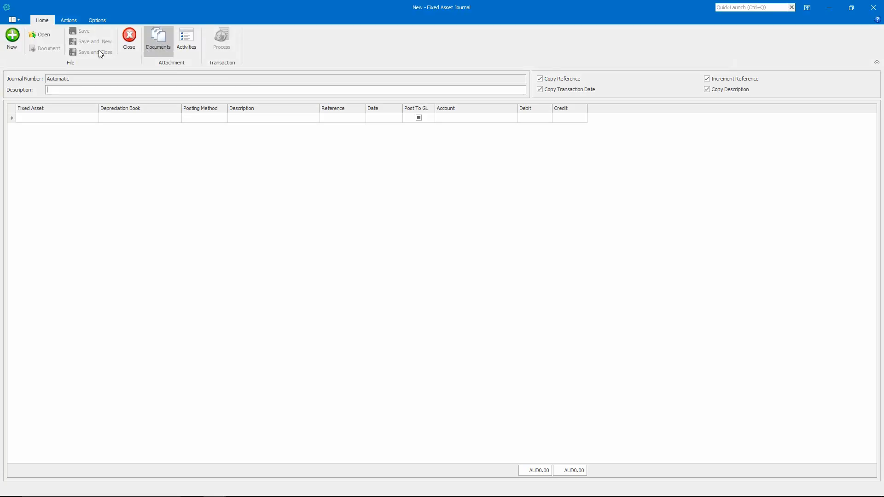
pyautogui.click(39, 35)
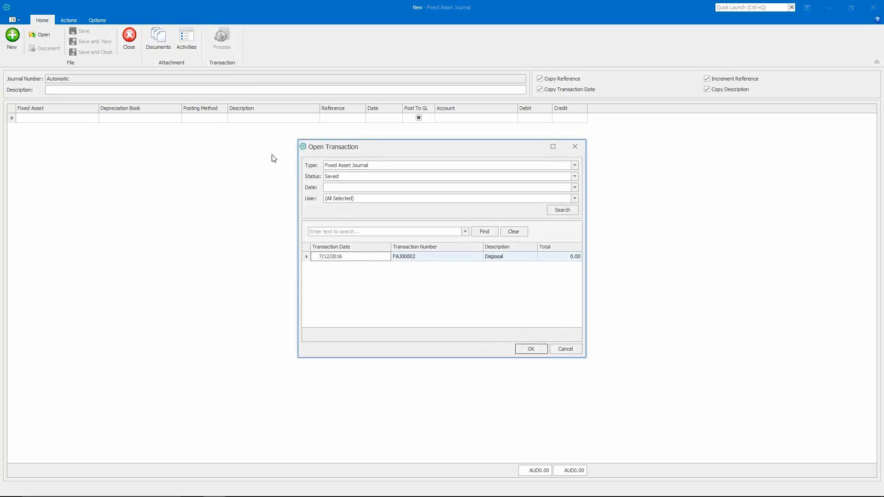
pyautogui.doubleClick(361, 257)
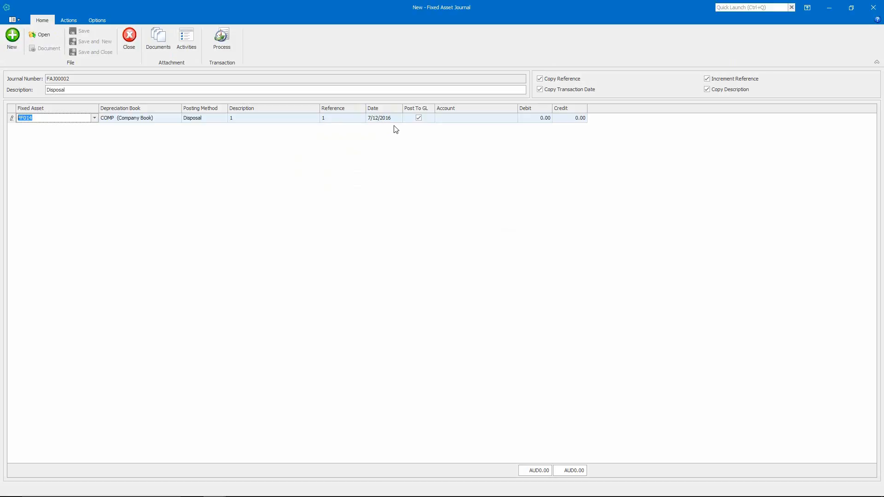
# - Enter a credit of 9,000.00 on the FF014 disposal line
pyautogui.click(556, 121)
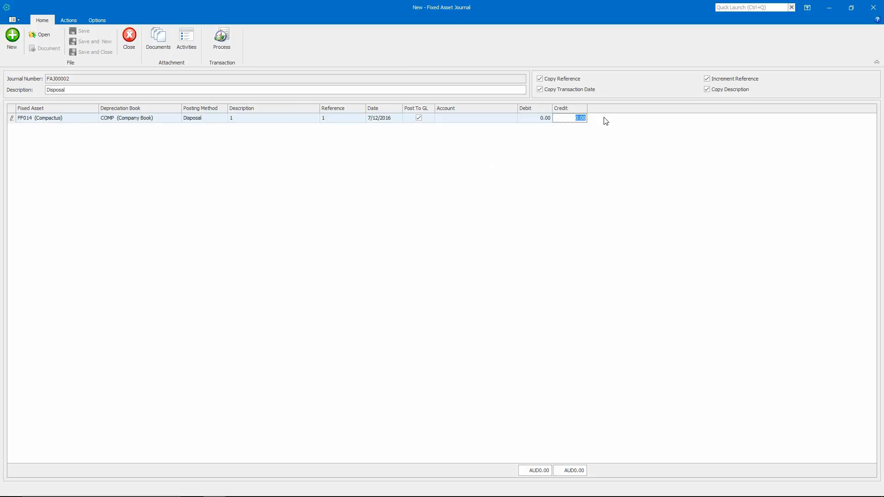
pyautogui.write('9000')
pyautogui.press('Tab')
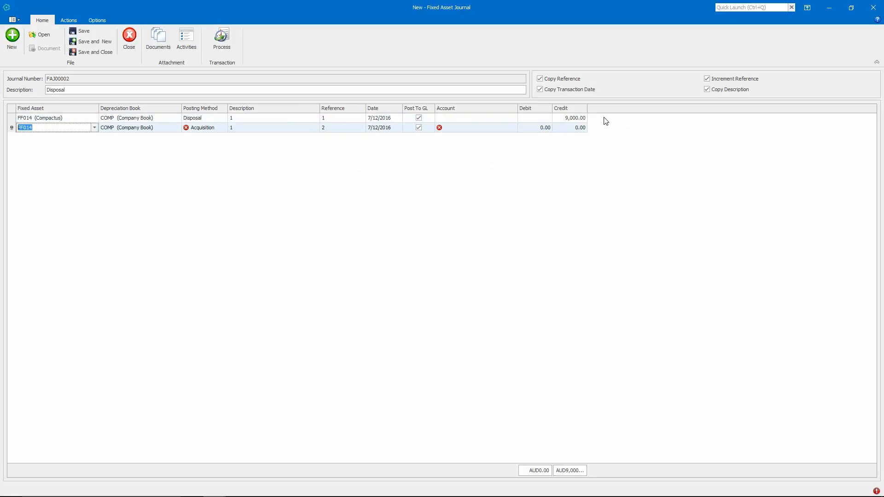
# - Delete the surplus second journal line, process the disposal journal and dismiss its general ledger postings
pyautogui.rightClick(13, 130)
pyautogui.click(41, 158)
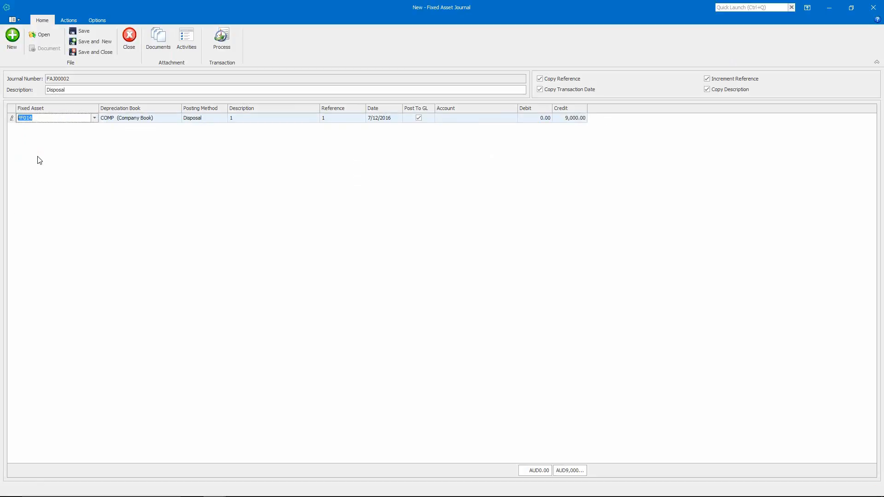
pyautogui.click(220, 41)
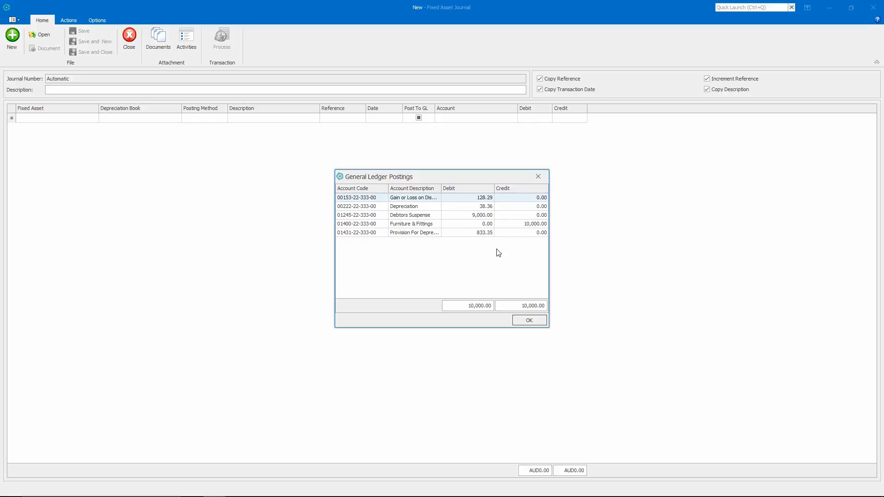
pyautogui.click(528, 320)
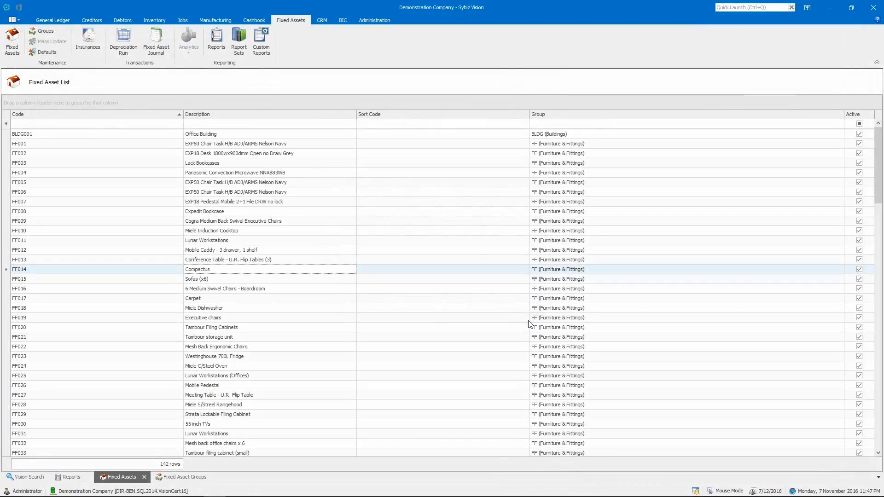